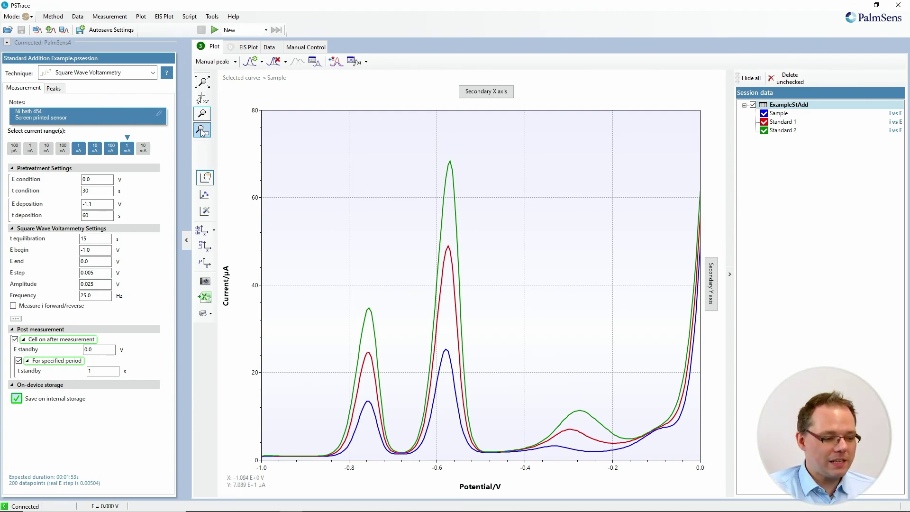
# - Switch to Analytical mode and review the available analytical techniques, keeping Square Wave Voltammetry
pyautogui.click(26, 18)
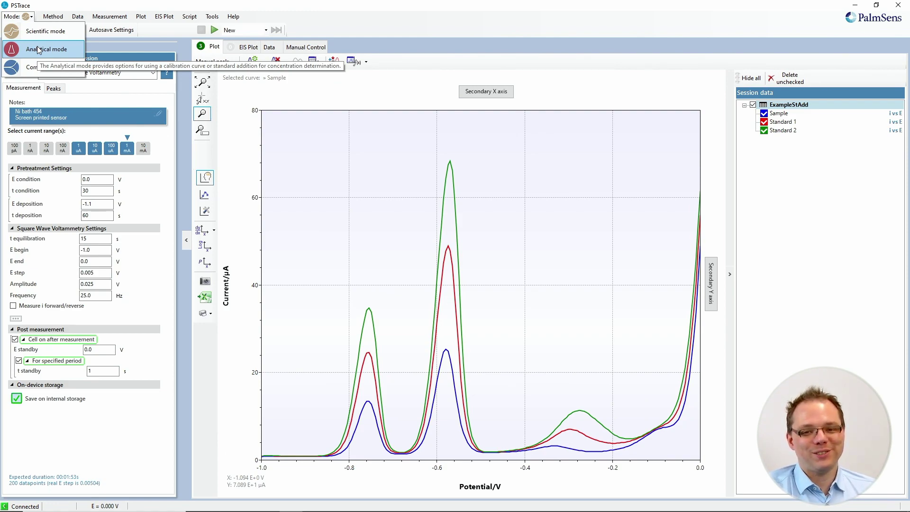
pyautogui.click(37, 47)
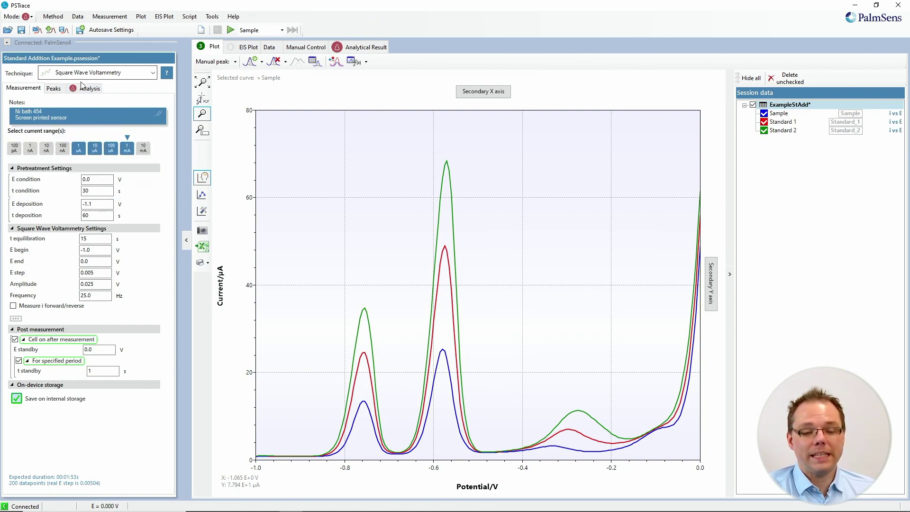
pyautogui.click(135, 73)
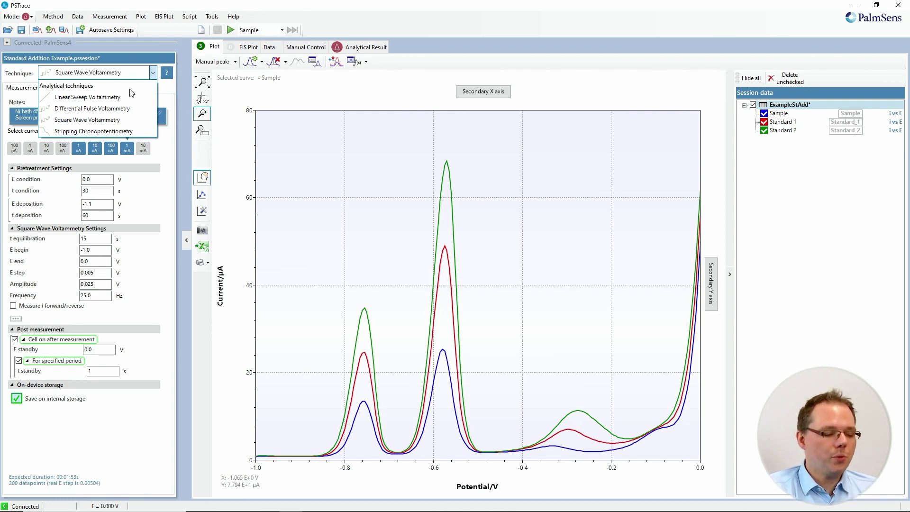
pyautogui.click(153, 74)
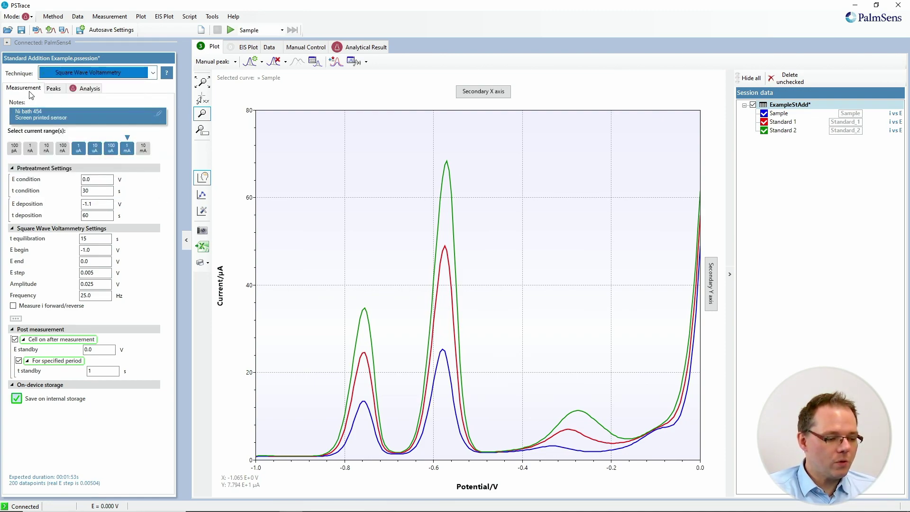
# - In the analysis settings, compare the determination types, choose standard addition, and use ppm as the concentration unit
pyautogui.click(97, 91)
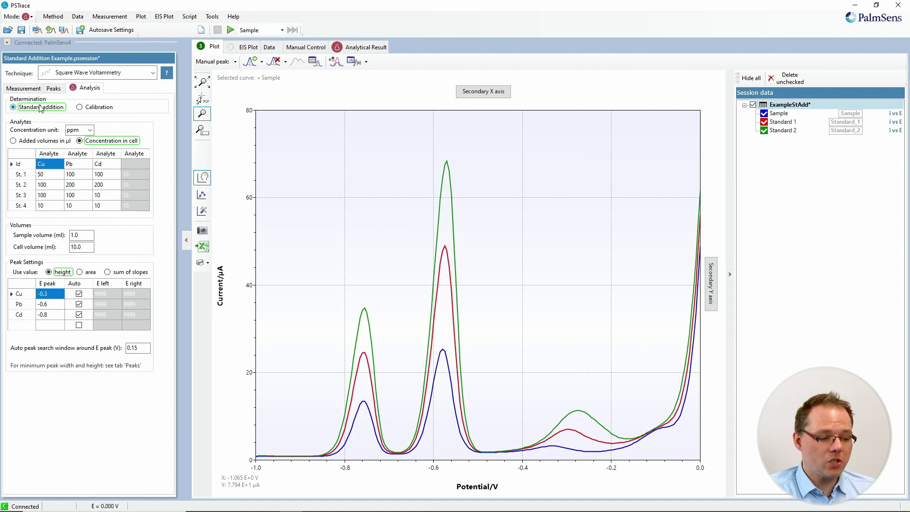
pyautogui.click(80, 107)
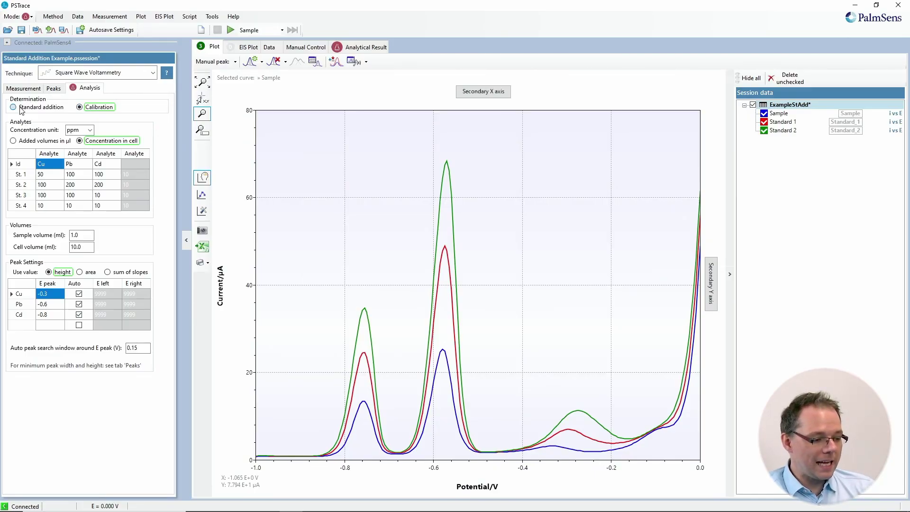
pyautogui.click(41, 108)
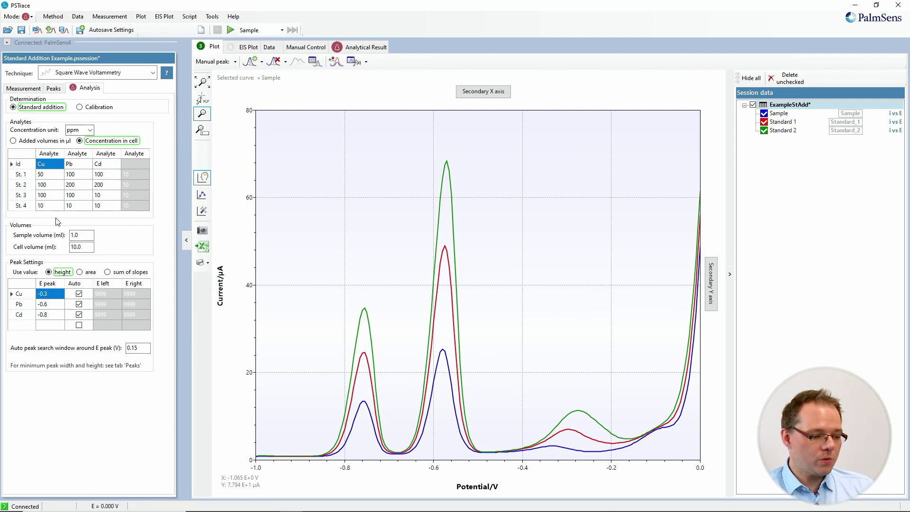
pyautogui.click(90, 130)
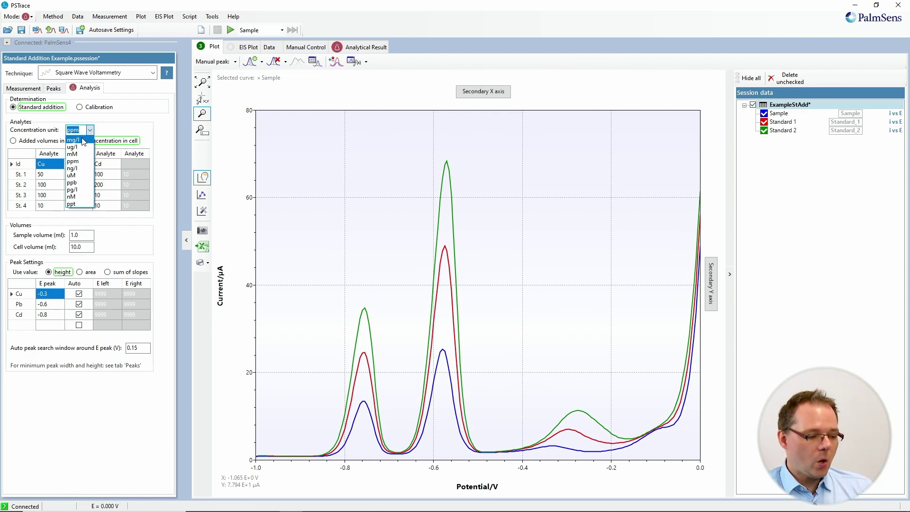
pyautogui.click(75, 161)
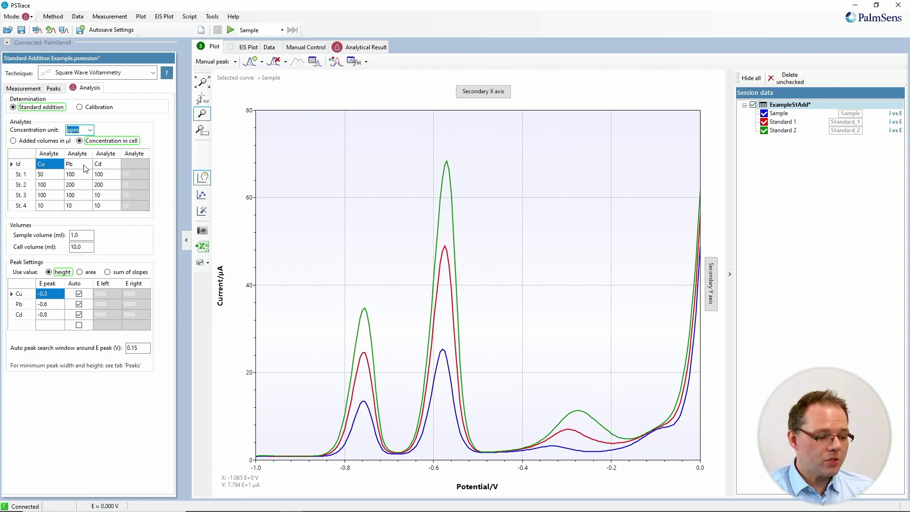
# - Re-enter Cu as the Id of the first analyte
pyautogui.click(136, 164)
pyautogui.click(44, 165)
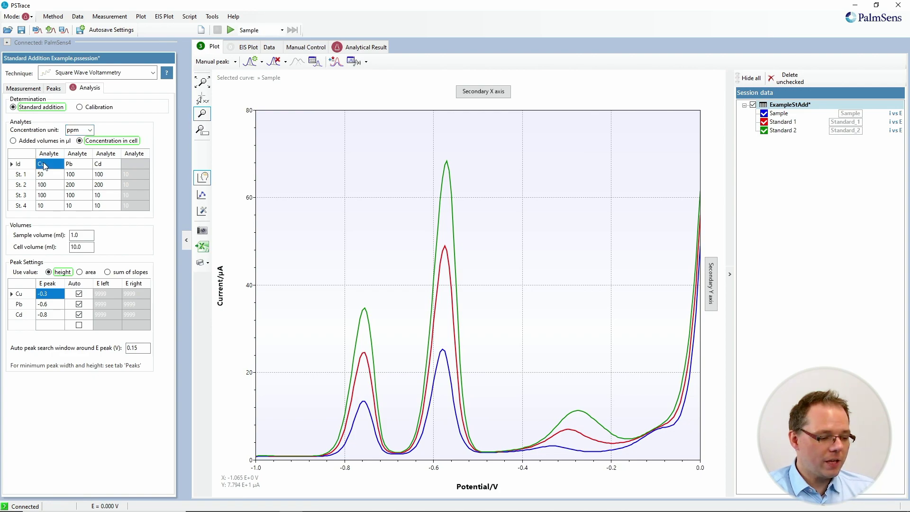
pyautogui.click(54, 163)
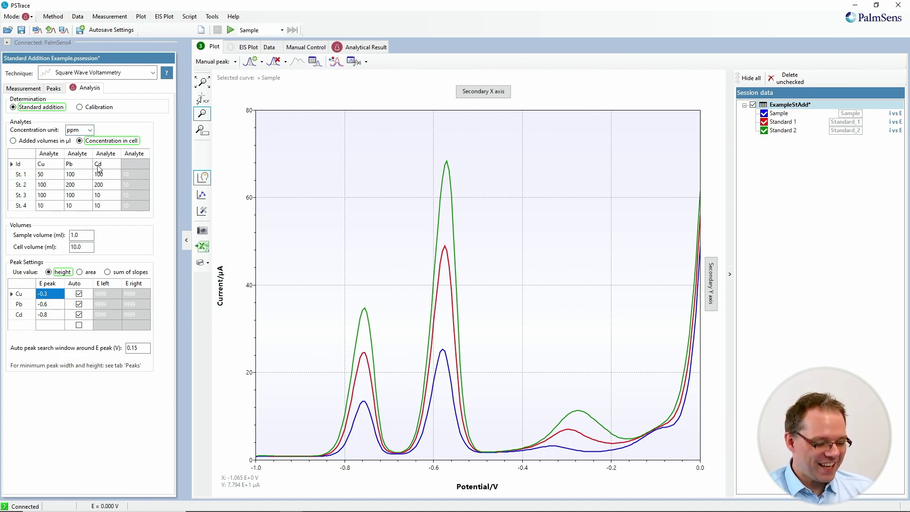
pyautogui.press('BackSpace')
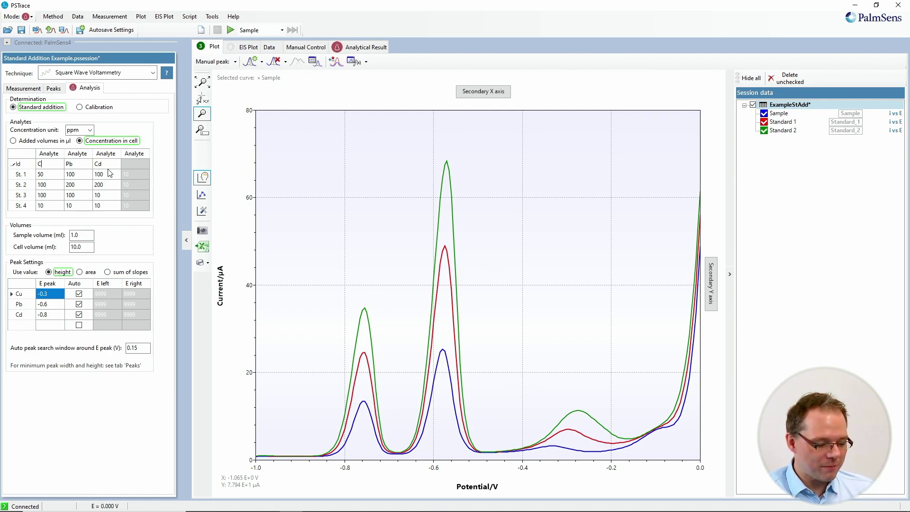
pyautogui.write('u')
pyautogui.click(44, 175)
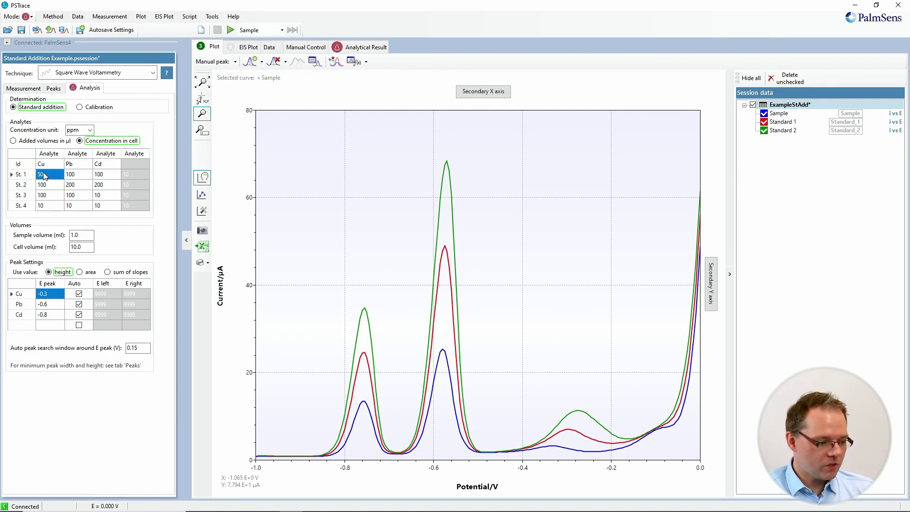
# - Add a fourth analyte with the Id New to the analyte table
pyautogui.click(136, 163)
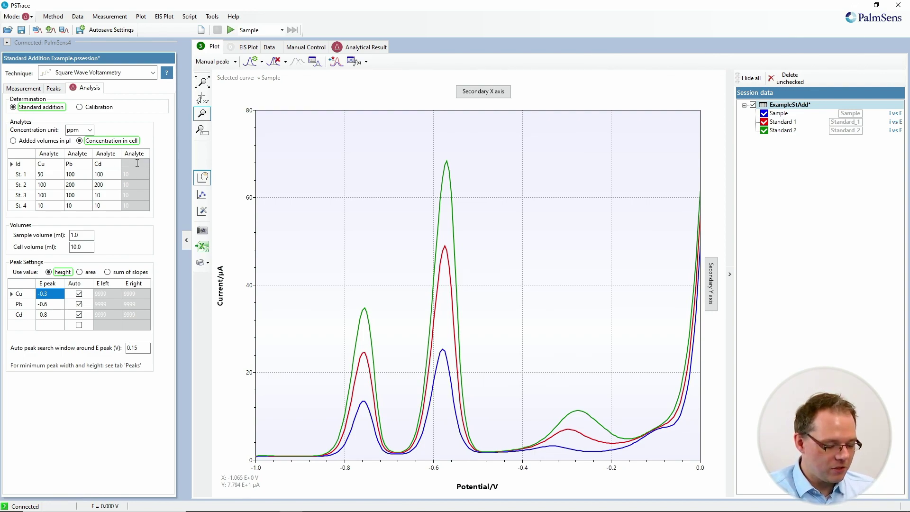
pyautogui.write('New')
pyautogui.press('Return')
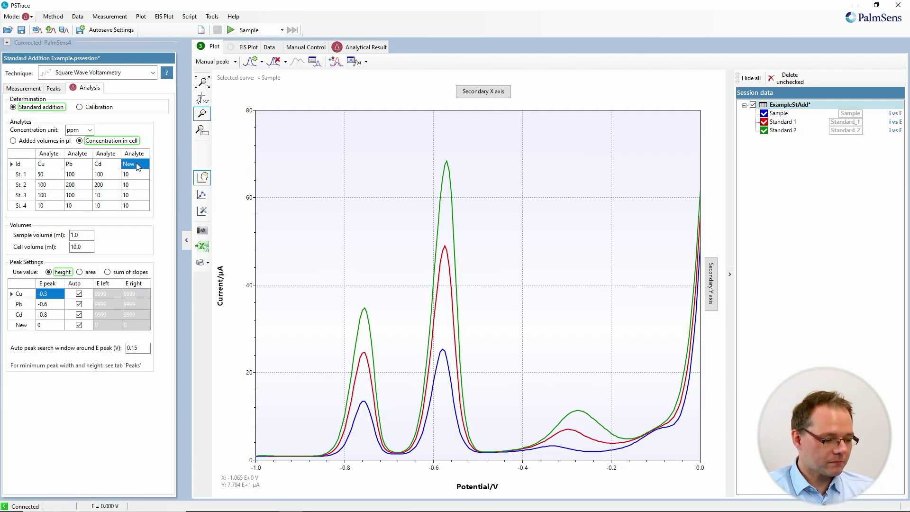
# - Remove the fourth analyte by clearing its Id
pyautogui.click(137, 164)
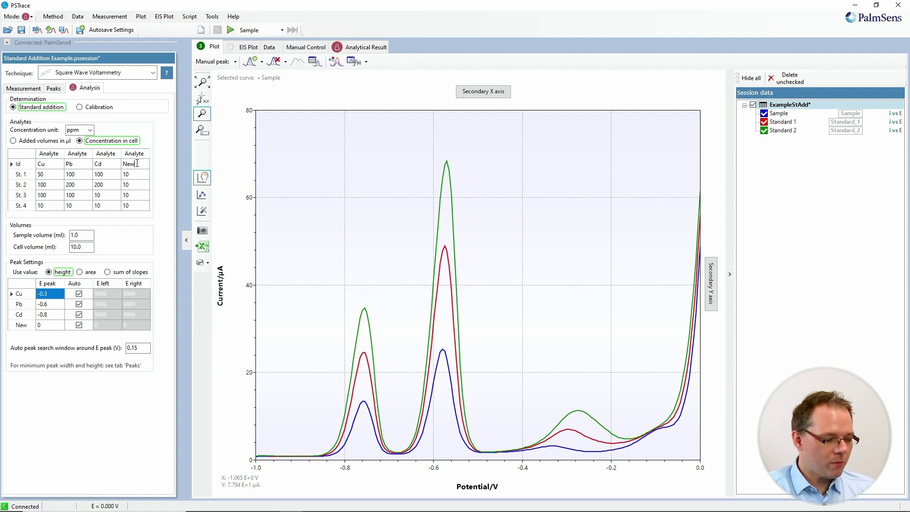
pyautogui.press('BackSpace')
pyautogui.press('BackSpace')
pyautogui.press('BackSpace')
pyautogui.press('Return')
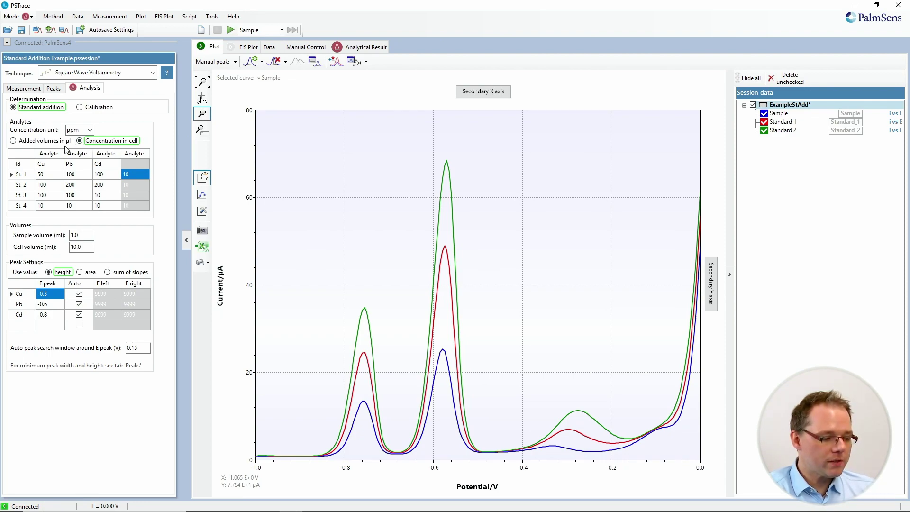
# - Define the standards by added volumes in µl and assign Pb to solution number 1
pyautogui.click(14, 141)
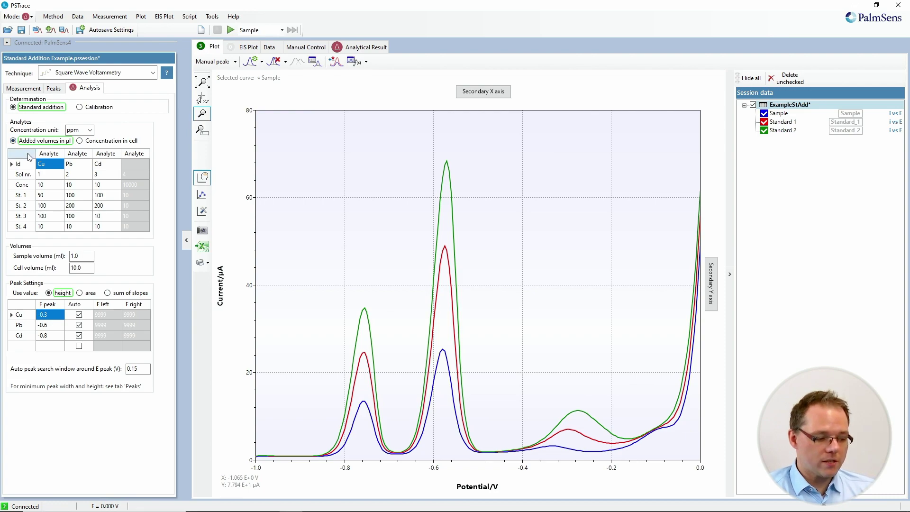
pyautogui.click(27, 177)
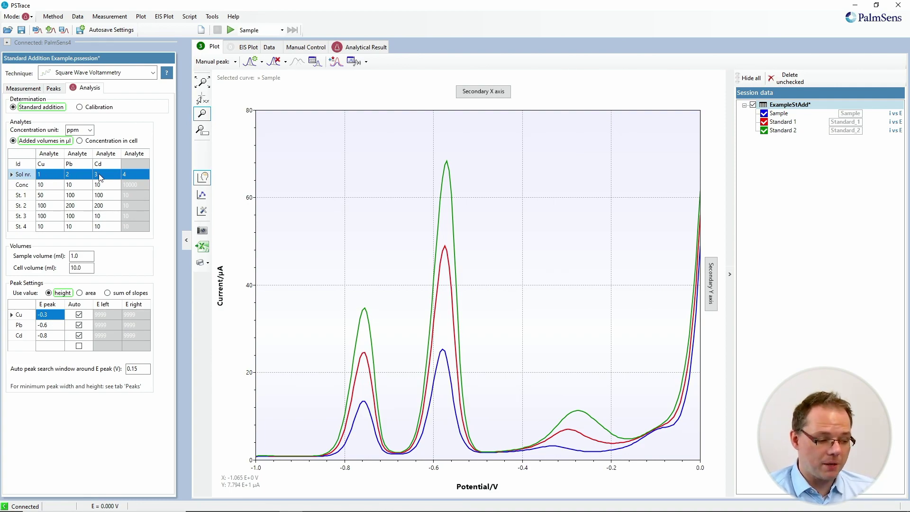
pyautogui.click(74, 175)
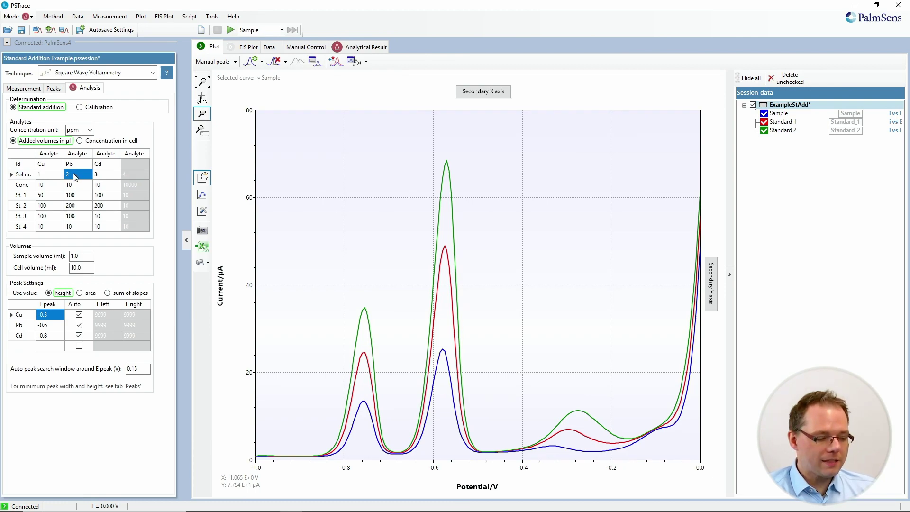
pyautogui.click(74, 175)
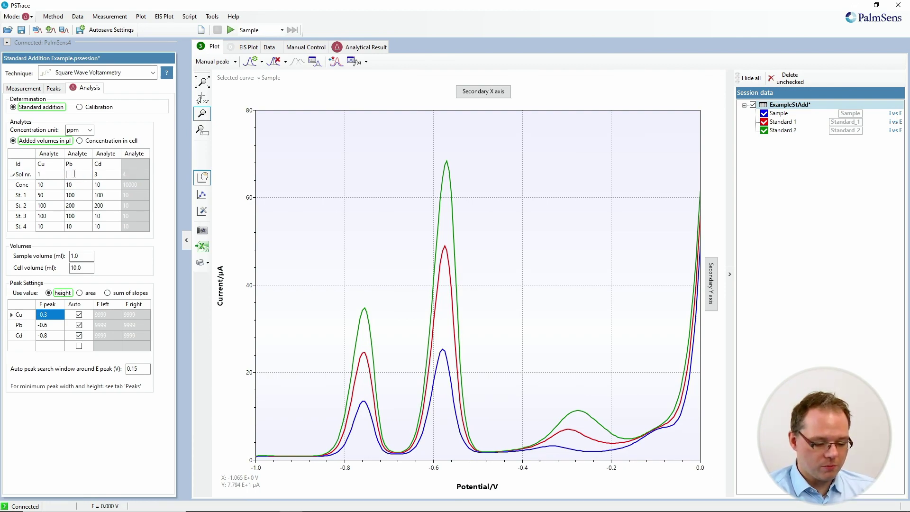
pyautogui.write('1')
pyautogui.press('Return')
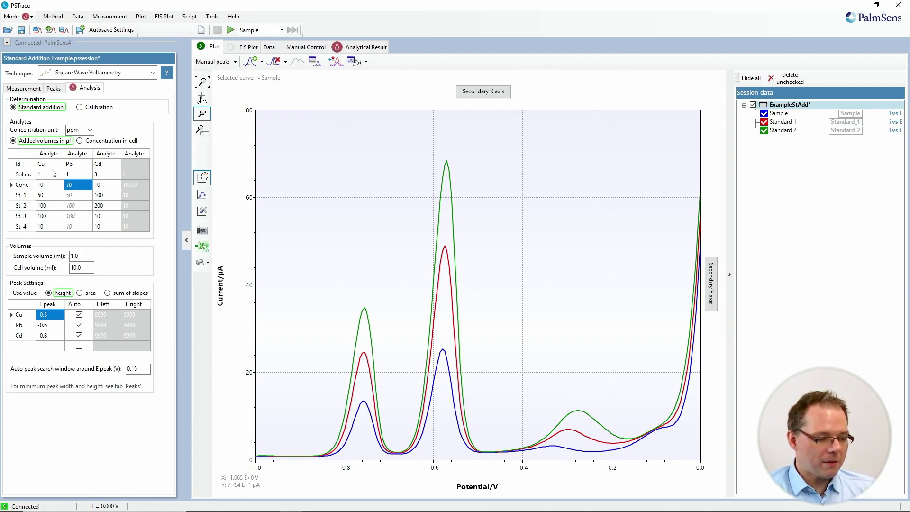
# - Set the concentration of Pb in its standard solution to 100 ppm
pyautogui.click(77, 186)
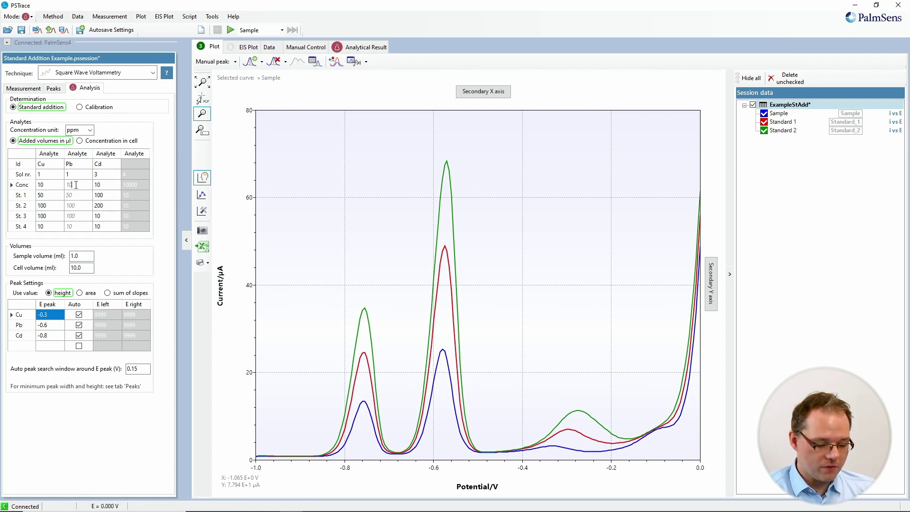
pyautogui.write('0')
pyautogui.press('Return')
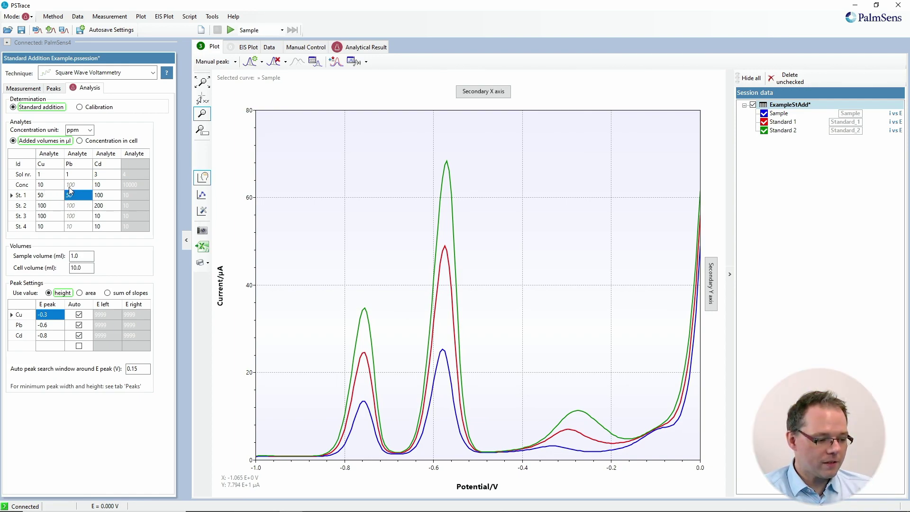
# - Set the added volume of Cu for St. 1 to 1000 µl
pyautogui.click(42, 196)
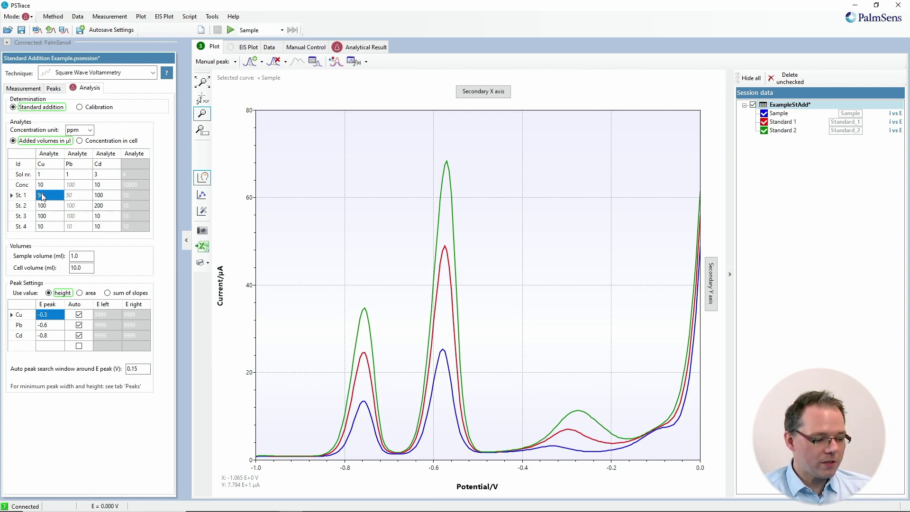
pyautogui.click(42, 196)
pyautogui.press('BackSpace')
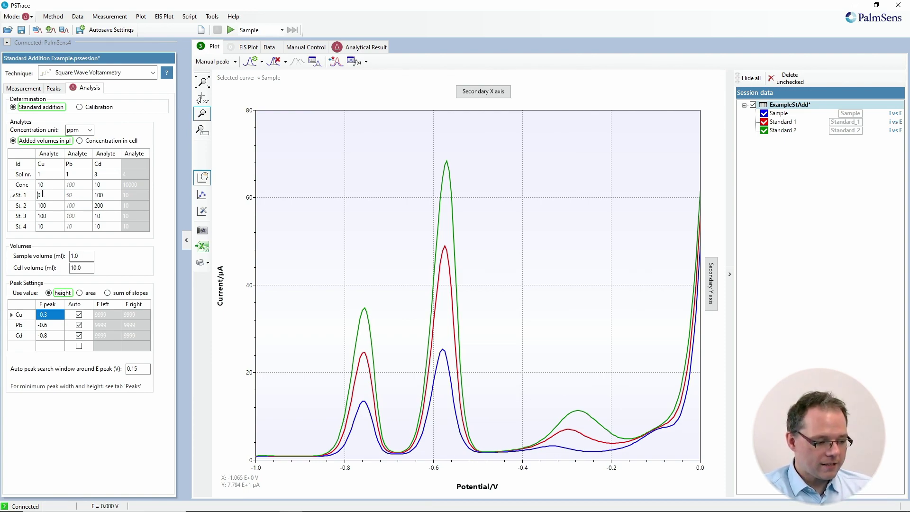
pyautogui.write('1000')
pyautogui.press('Return')
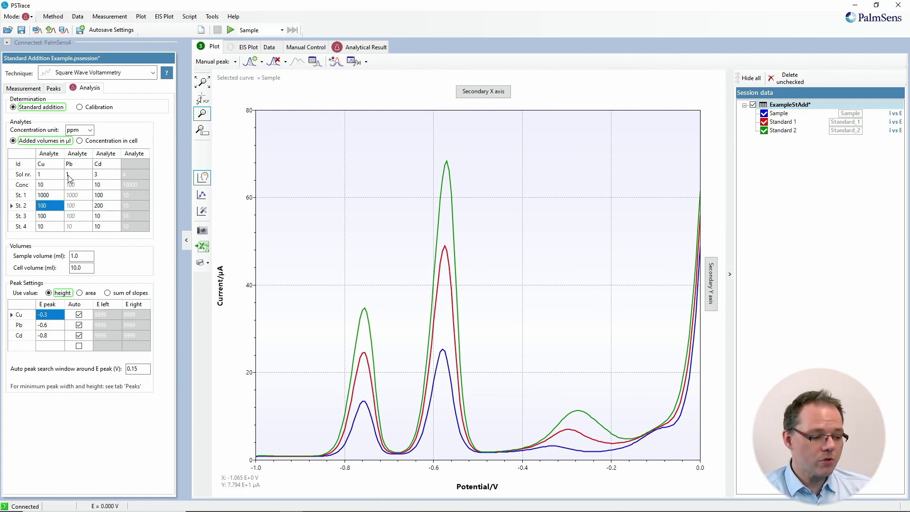
# - Examine the Cu solution concentration, the added volumes of the standards, and the sample and cell volumes
pyautogui.click(43, 187)
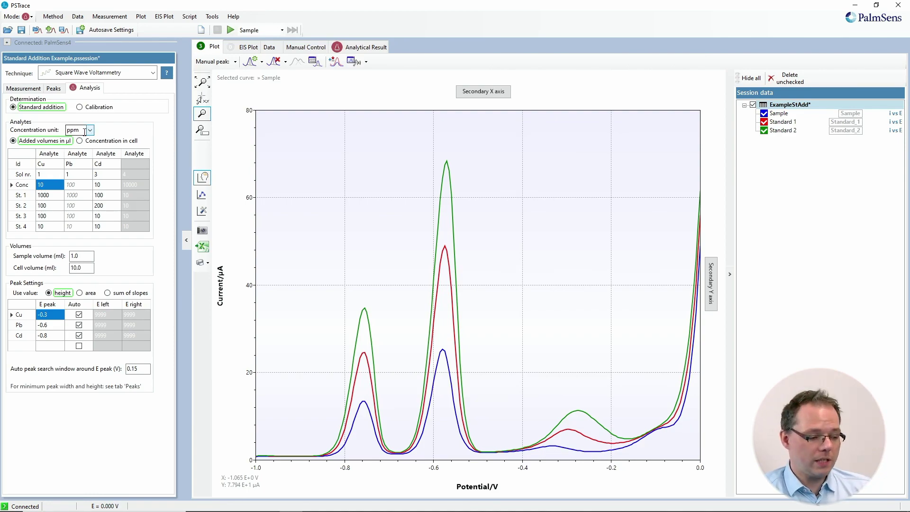
pyautogui.click(52, 196)
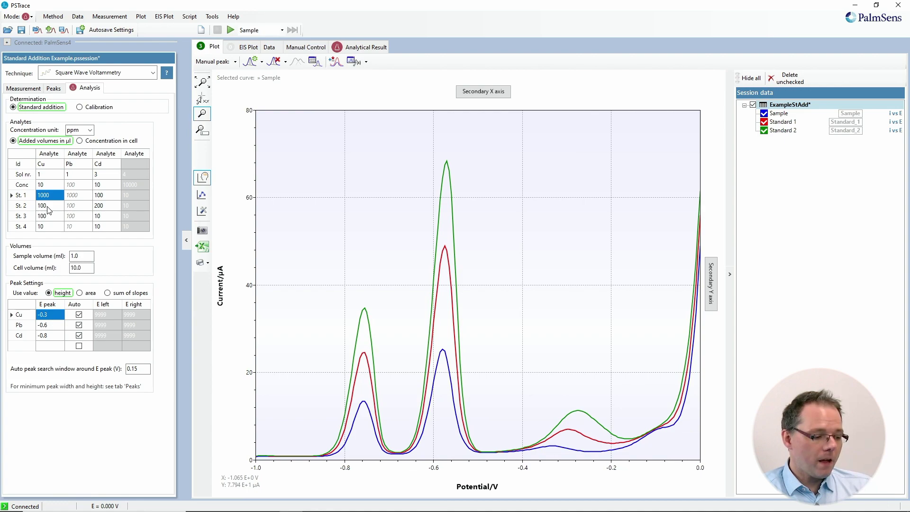
pyautogui.click(49, 210)
pyautogui.click(48, 218)
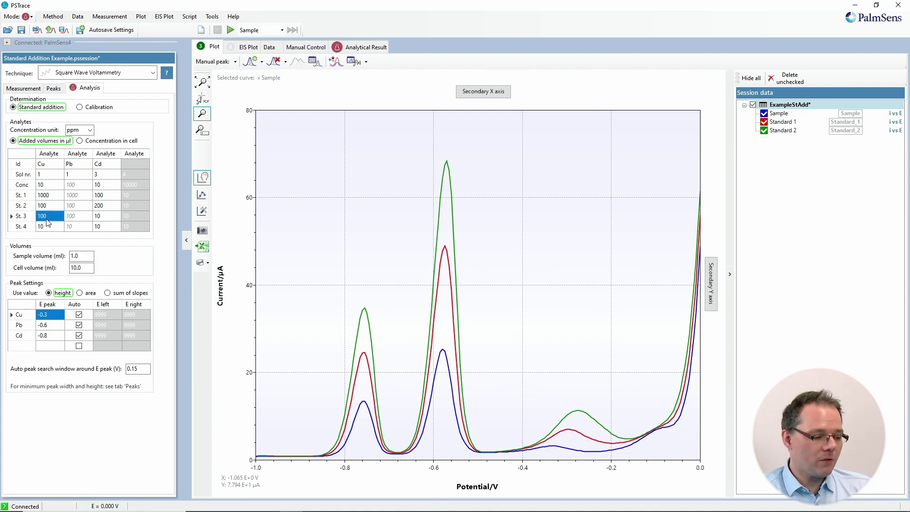
pyautogui.click(47, 227)
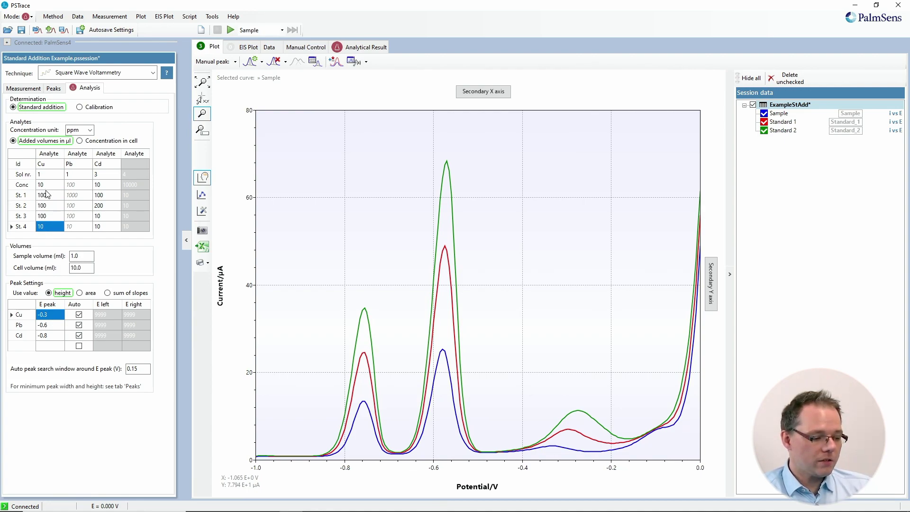
pyautogui.click(49, 196)
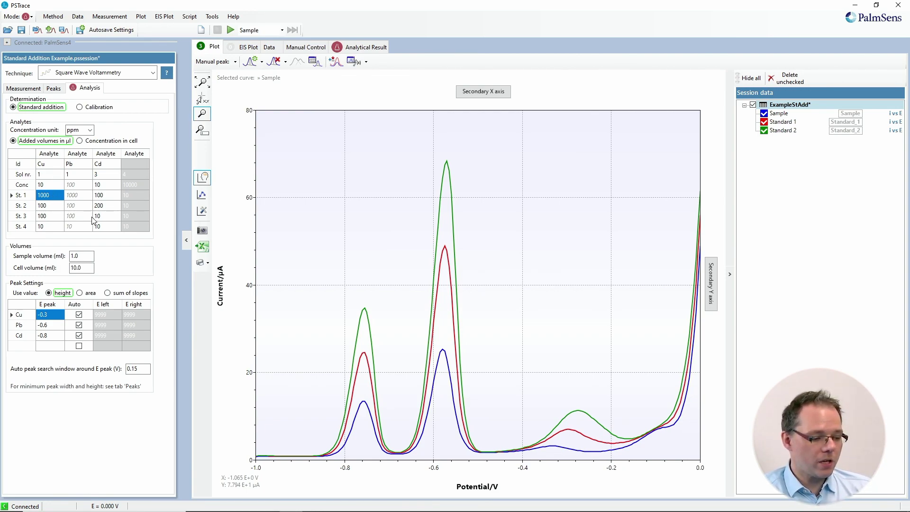
pyautogui.click(118, 196)
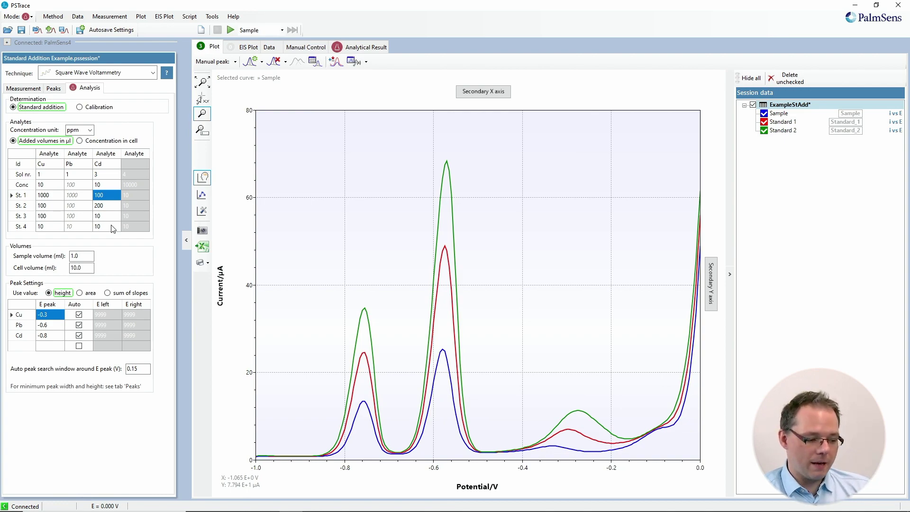
pyautogui.click(86, 258)
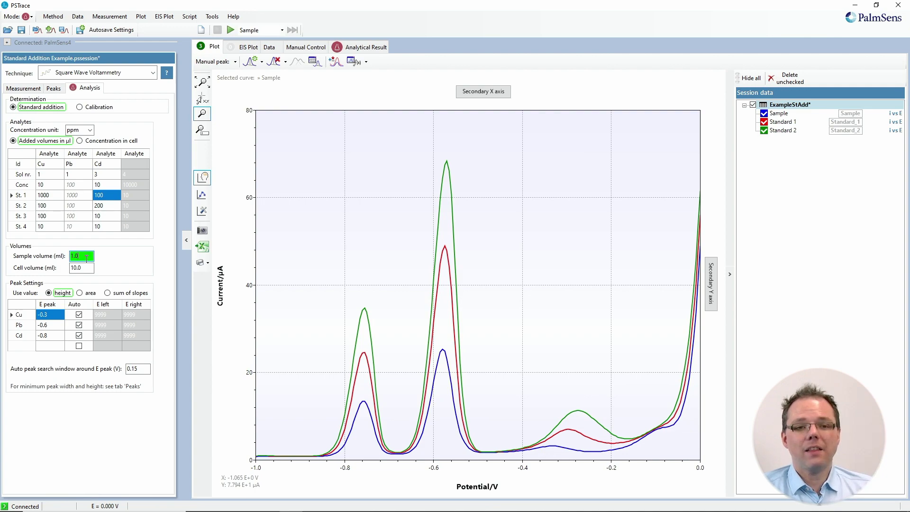
pyautogui.click(88, 270)
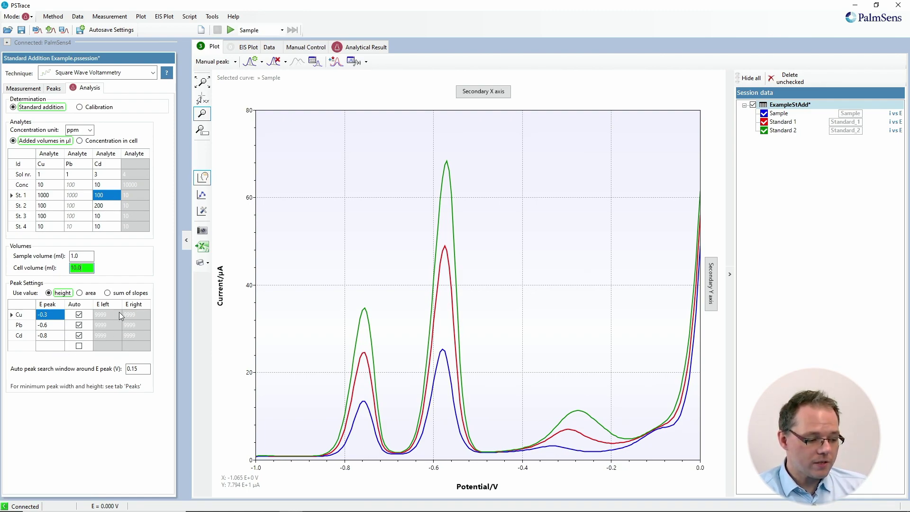
# - Turn off automatic peak search for Cd and select its left and right peak limits
pyautogui.click(79, 335)
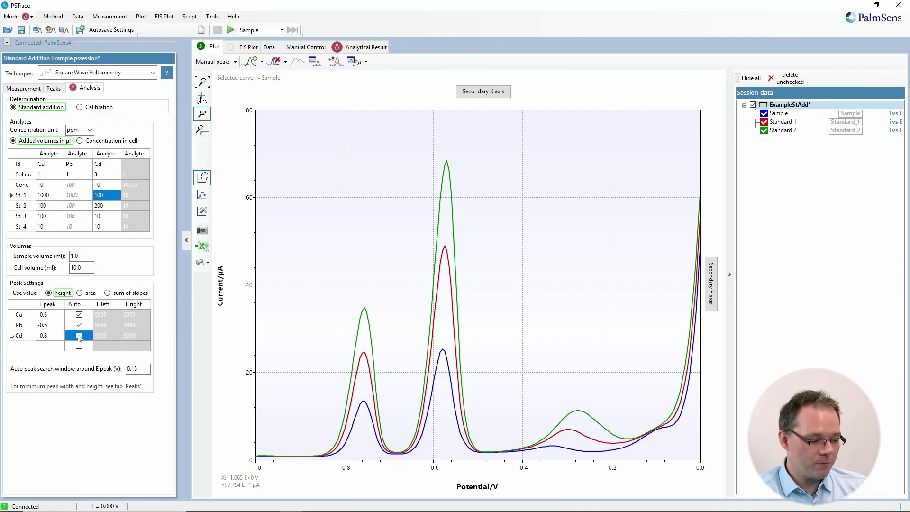
pyautogui.click(106, 337)
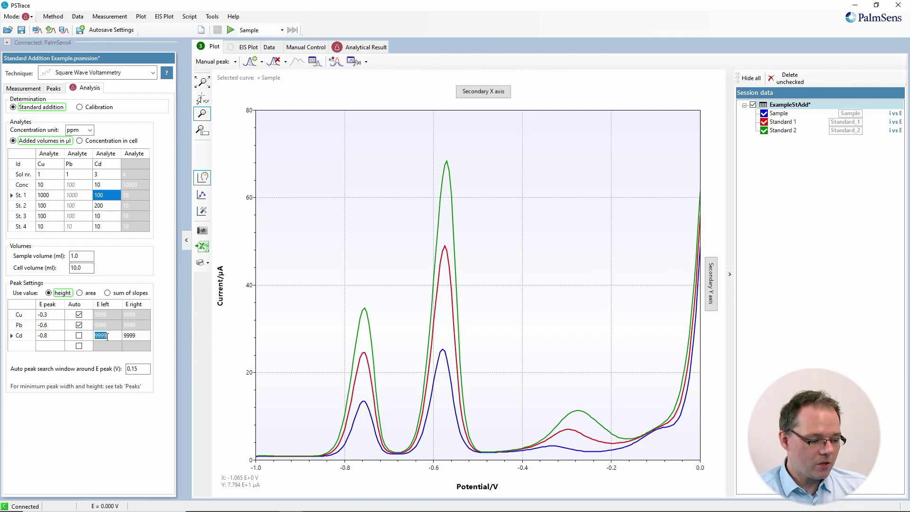
pyautogui.click(137, 337)
pyautogui.click(110, 335)
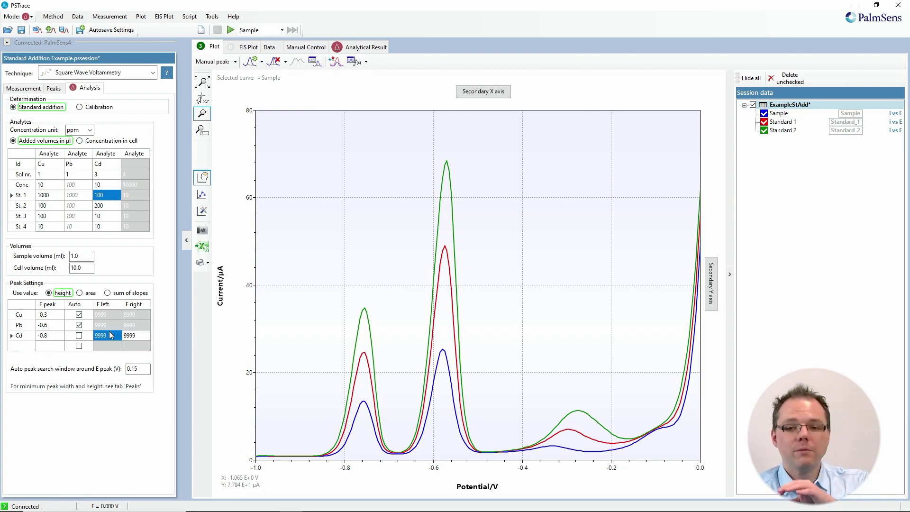
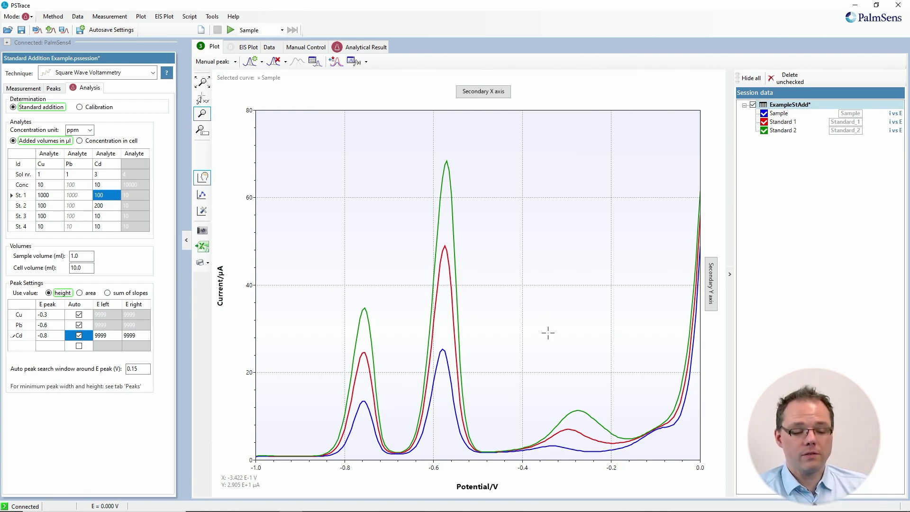
# - Review the measurement types with Sample selected, and the curve functions that can be assigned to the Sample curve
pyautogui.click(281, 30)
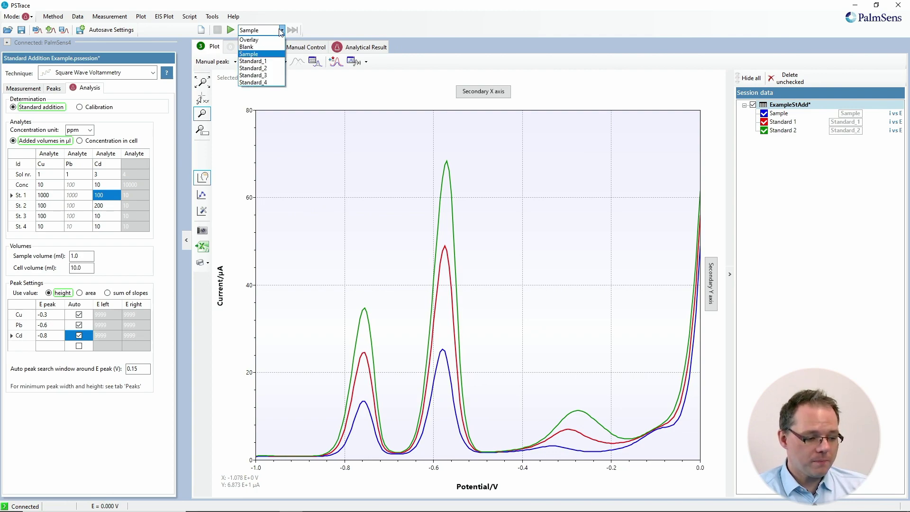
pyautogui.click(274, 55)
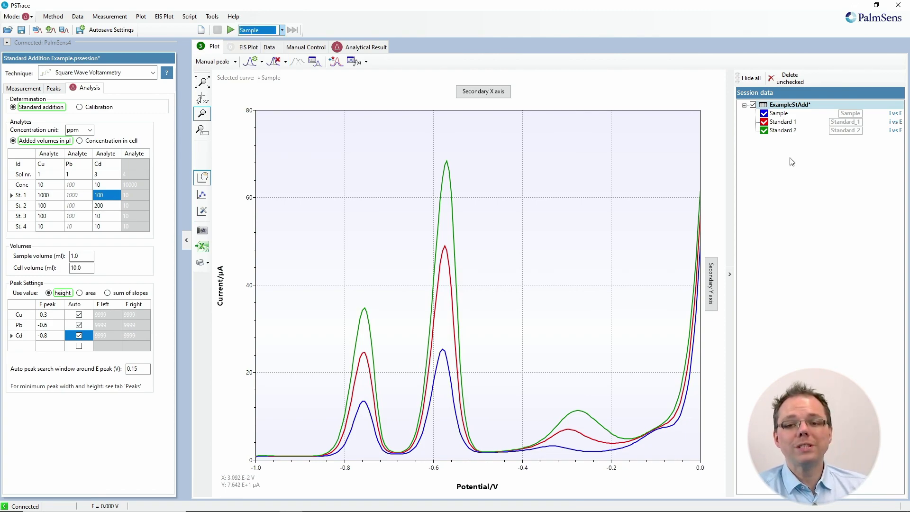
pyautogui.click(788, 113)
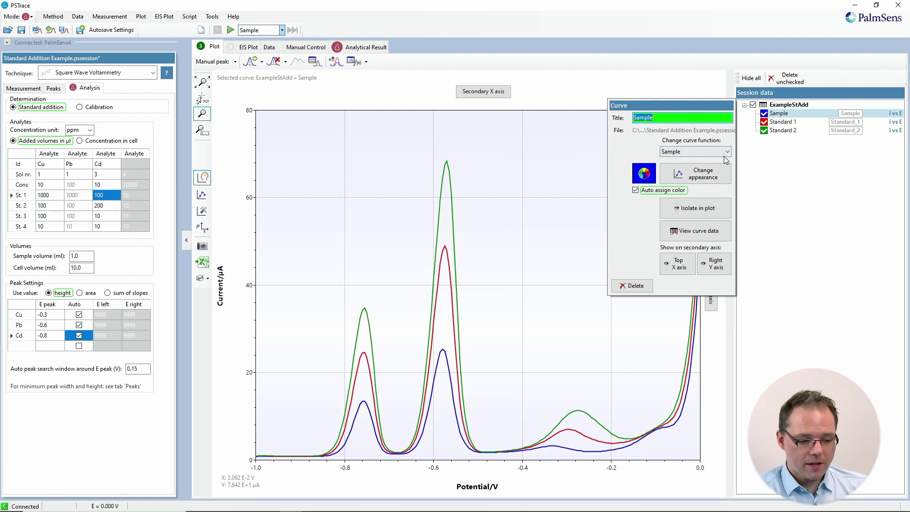
pyautogui.click(723, 157)
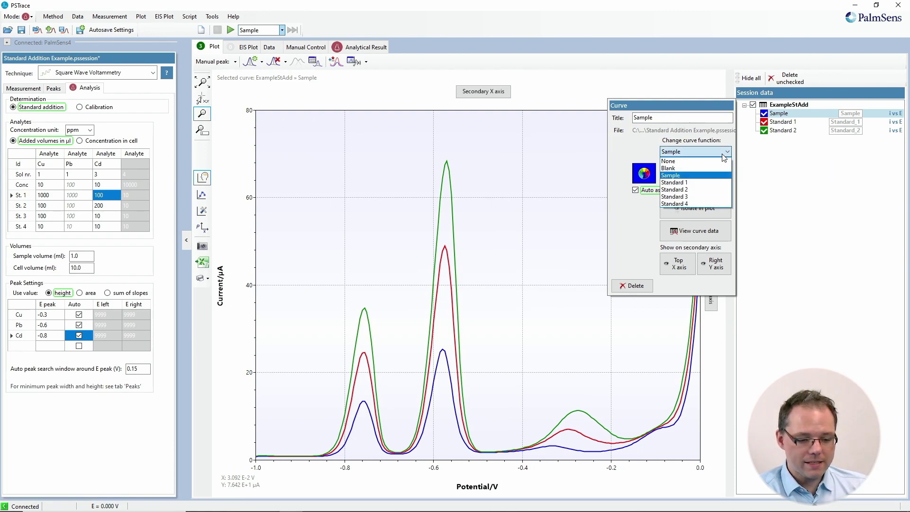
pyautogui.click(723, 157)
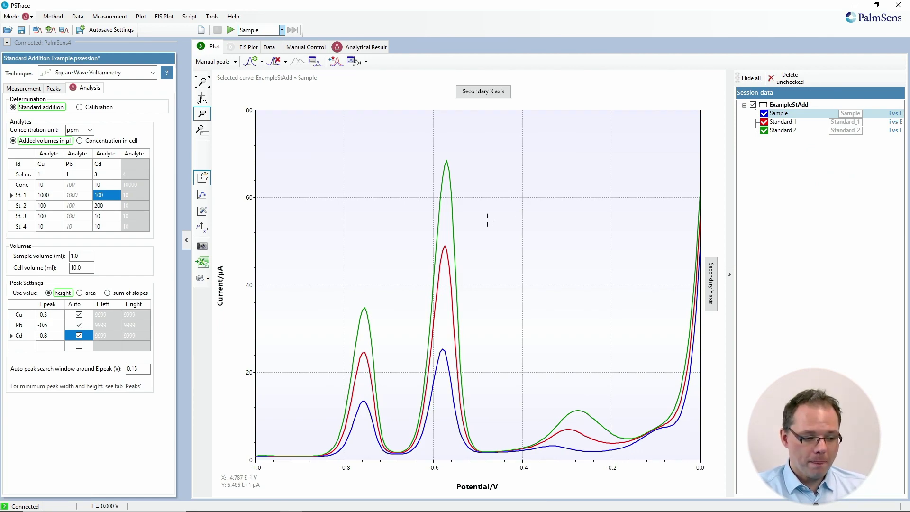
# - Load the data file Standard Addition Example.pssession from the Analytical mode examples folder
pyautogui.click(78, 16)
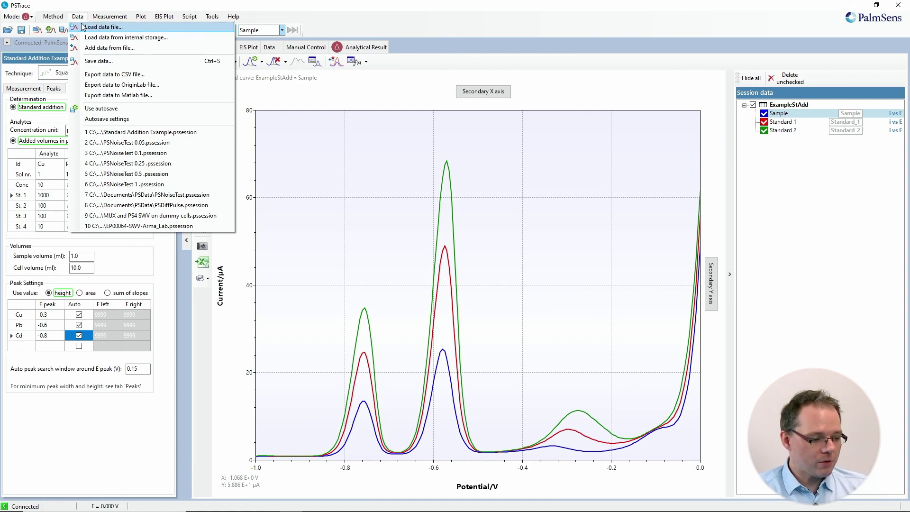
pyautogui.click(103, 27)
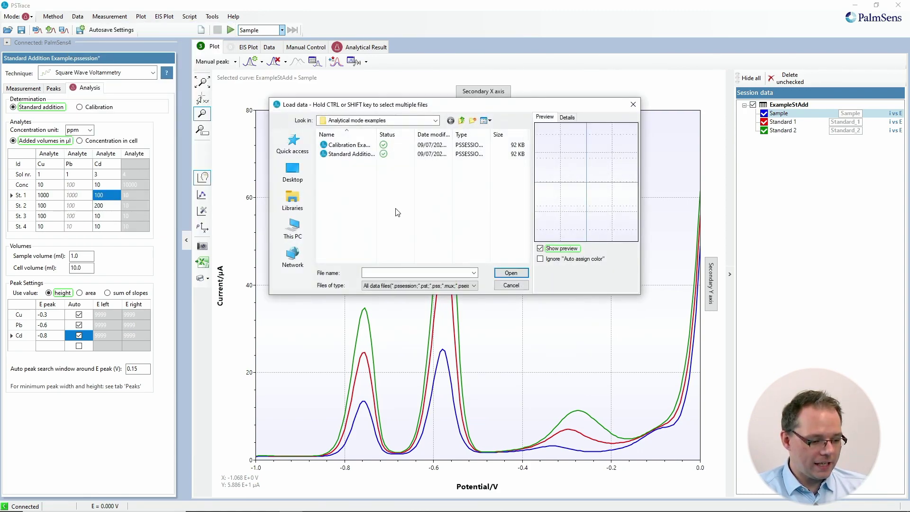
pyautogui.click(358, 155)
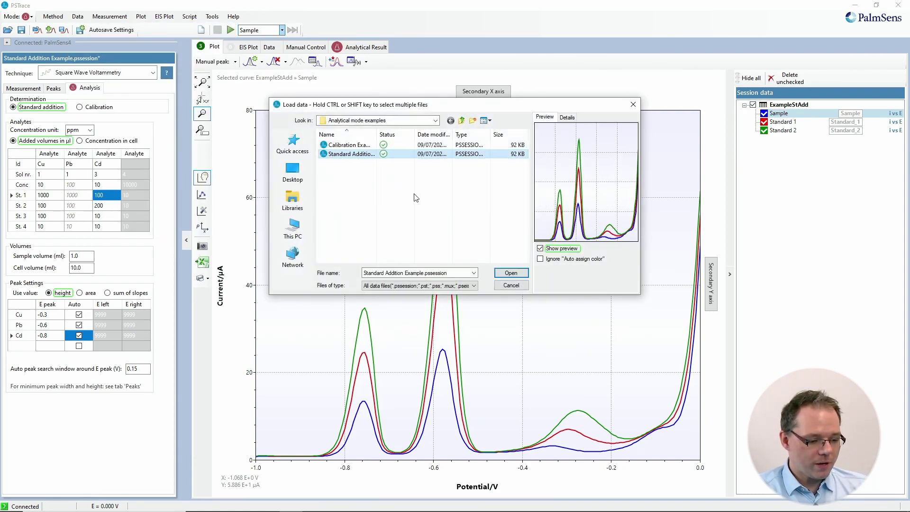
pyautogui.click(510, 273)
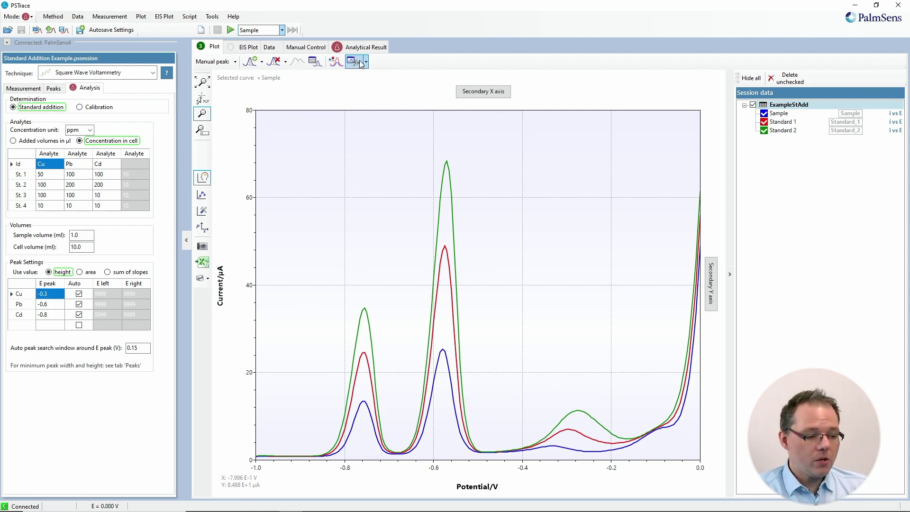
# - Detect the peaks in all loaded curves and recalculate the analytical results from them
pyautogui.click(369, 47)
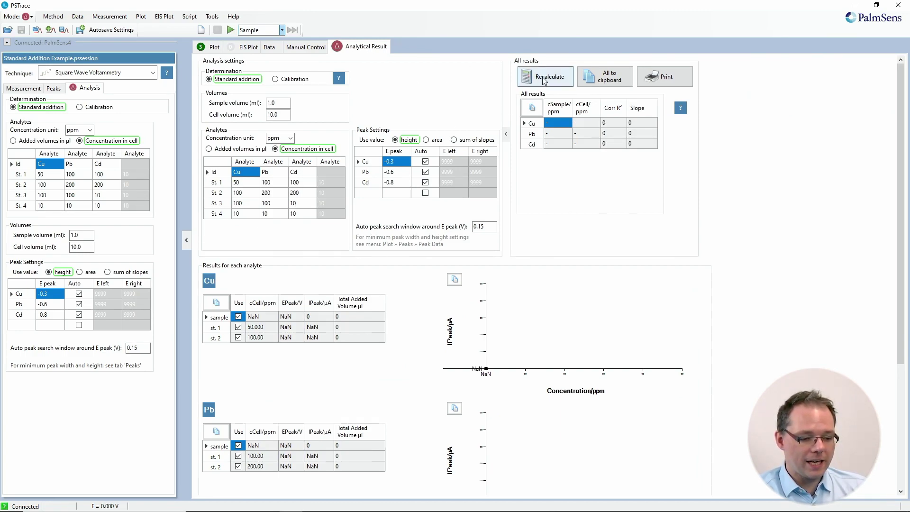
pyautogui.click(212, 48)
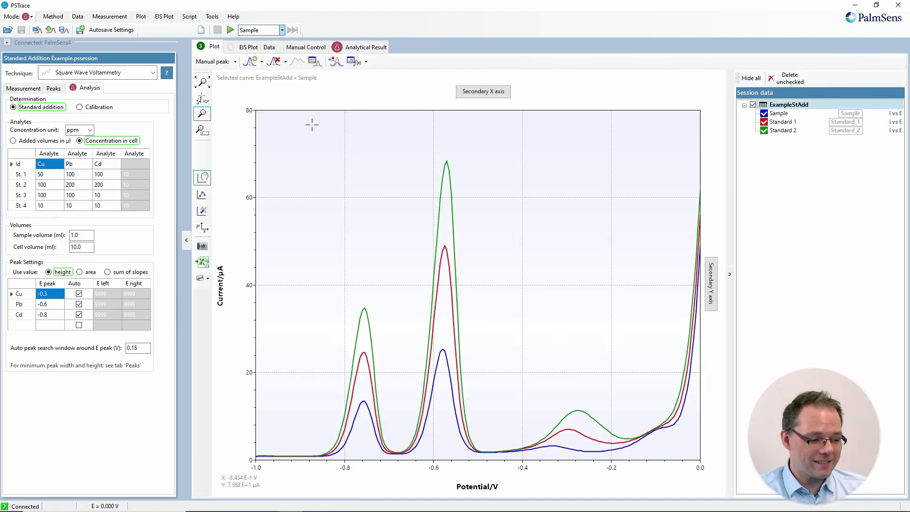
pyautogui.click(250, 62)
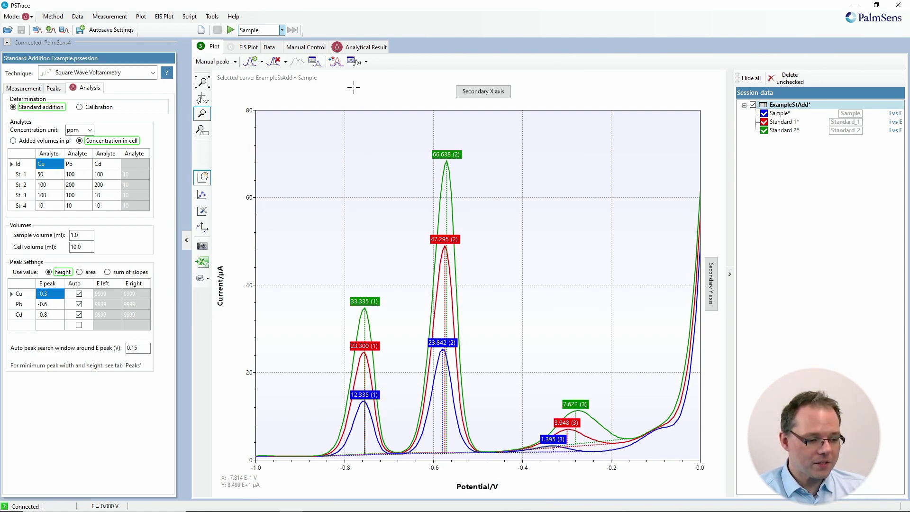
pyautogui.click(363, 47)
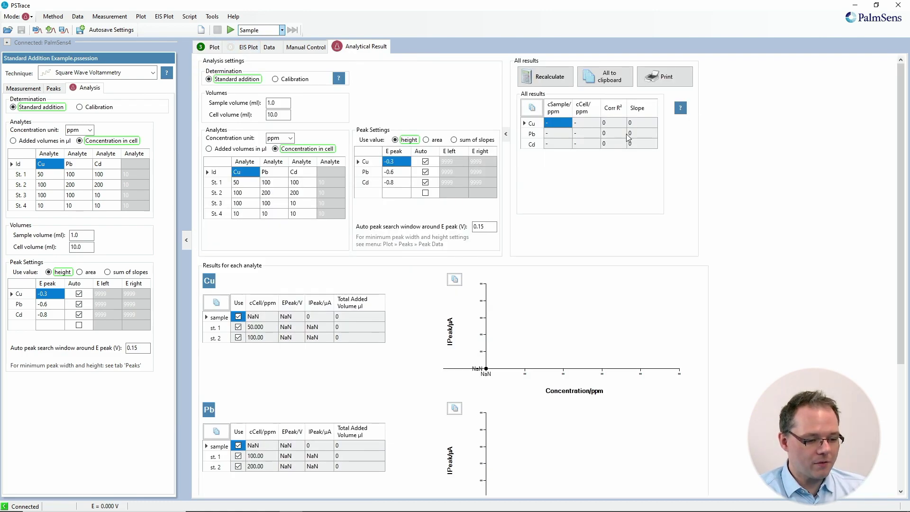
pyautogui.click(556, 77)
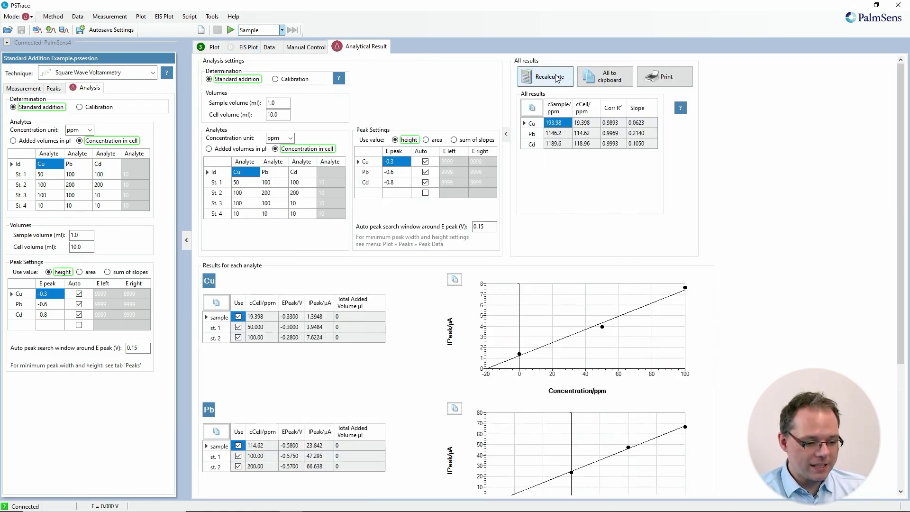
# - Examine the analyte labels on the plotted peaks and the result tables and regression graphs for Cu, Pb and Cd
pyautogui.click(215, 47)
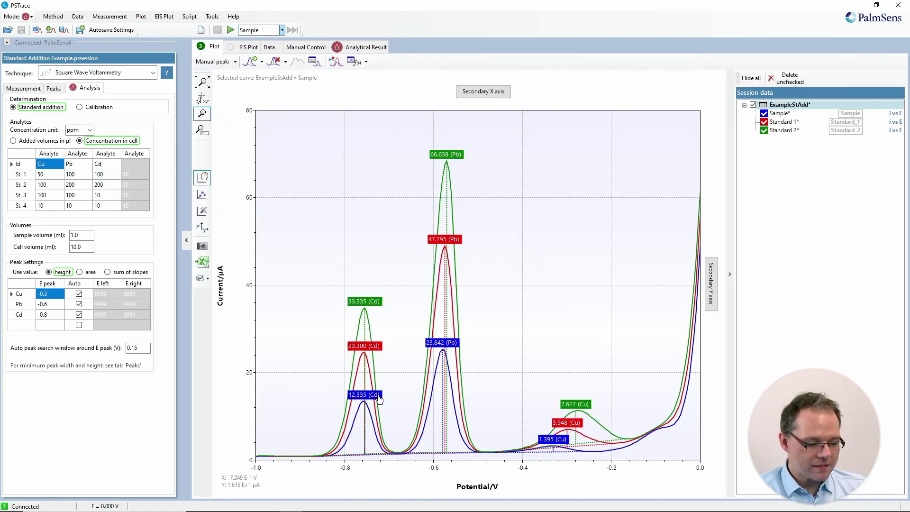
pyautogui.moveTo(451, 344)
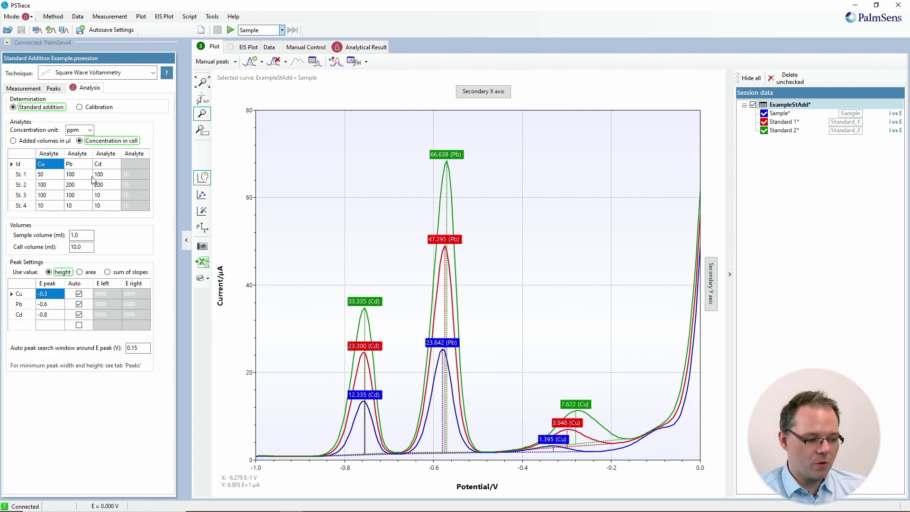
pyautogui.click(368, 49)
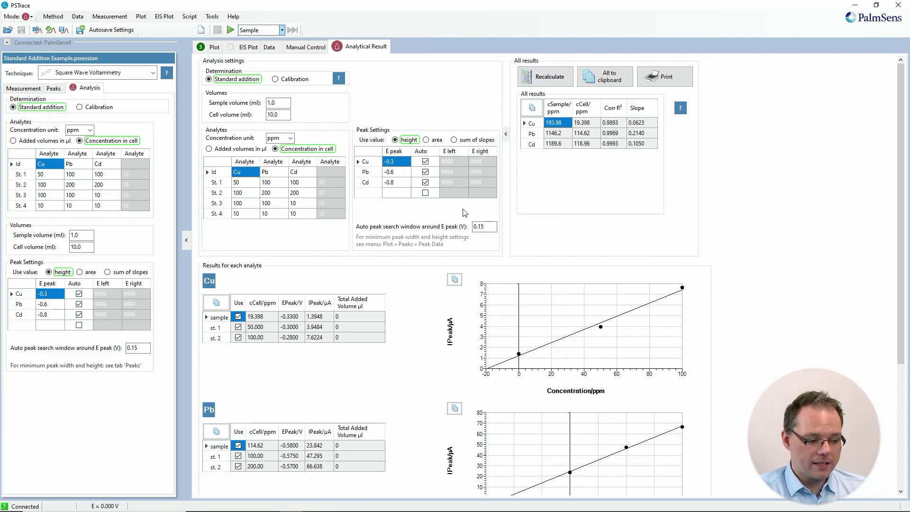
pyautogui.scroll(-5, 465, 211)
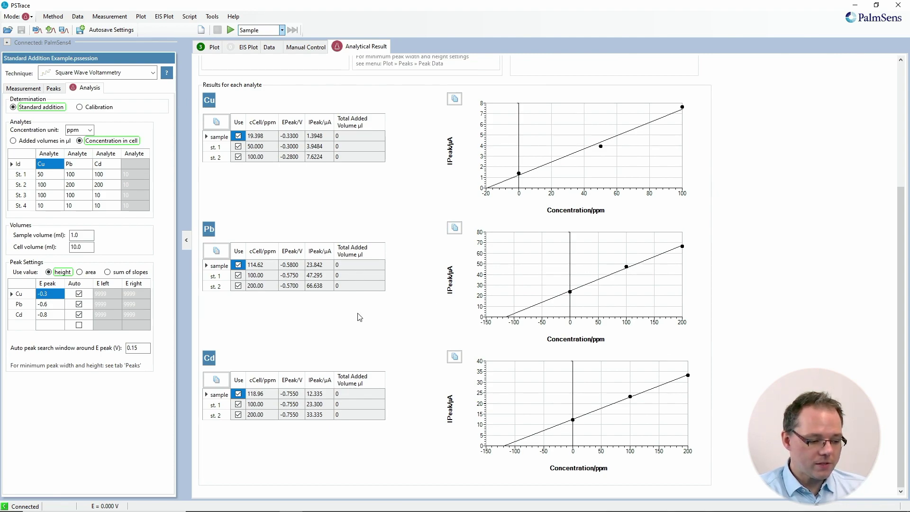
# - Exclude standard 2 from the Cu determination and include it again
pyautogui.click(238, 157)
pyautogui.click(254, 157)
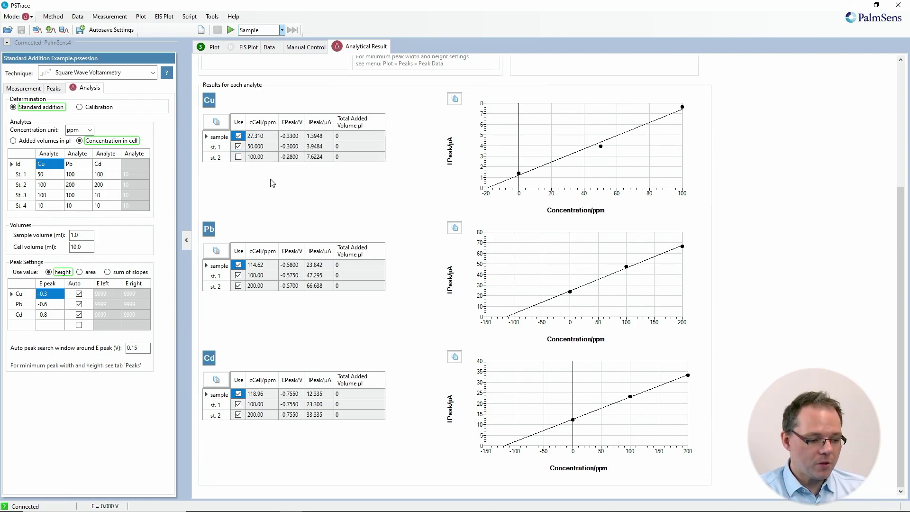
pyautogui.click(238, 156)
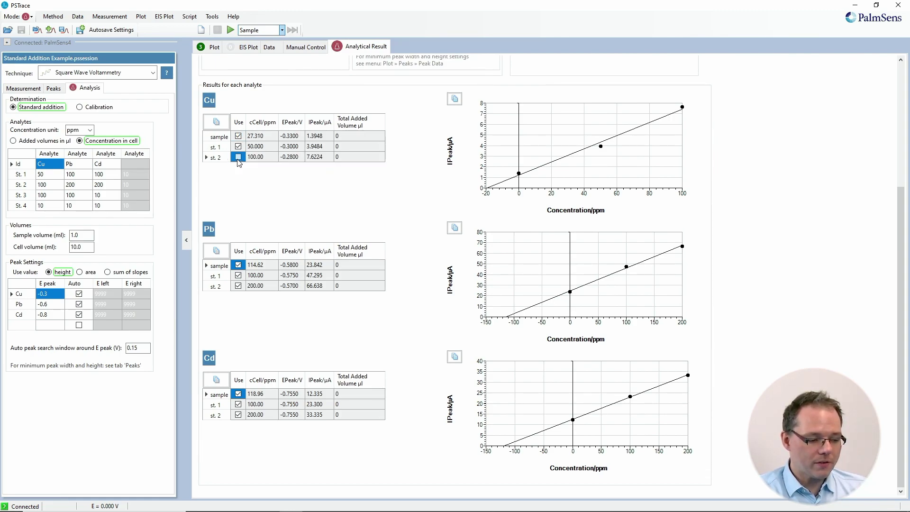
pyautogui.click(252, 157)
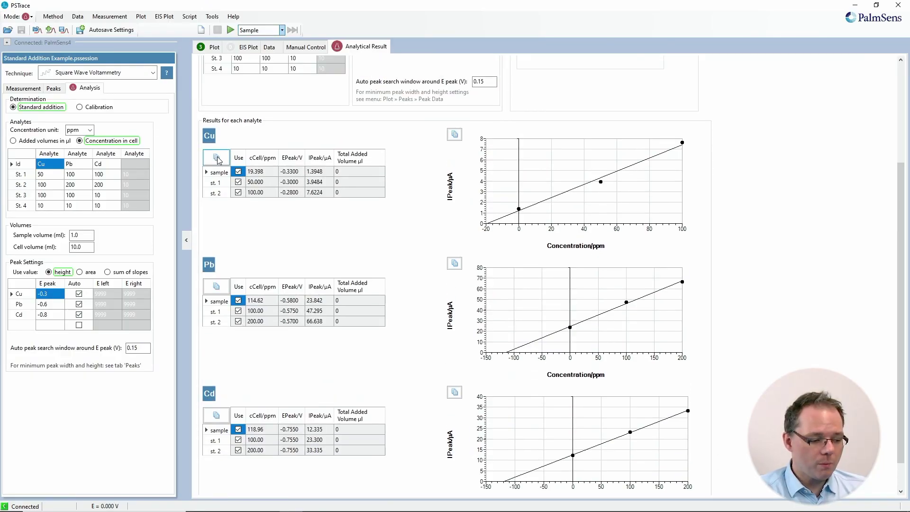
# - Copy the Cu results table and, after recalculating, all analytical results to the clipboard
pyautogui.click(217, 158)
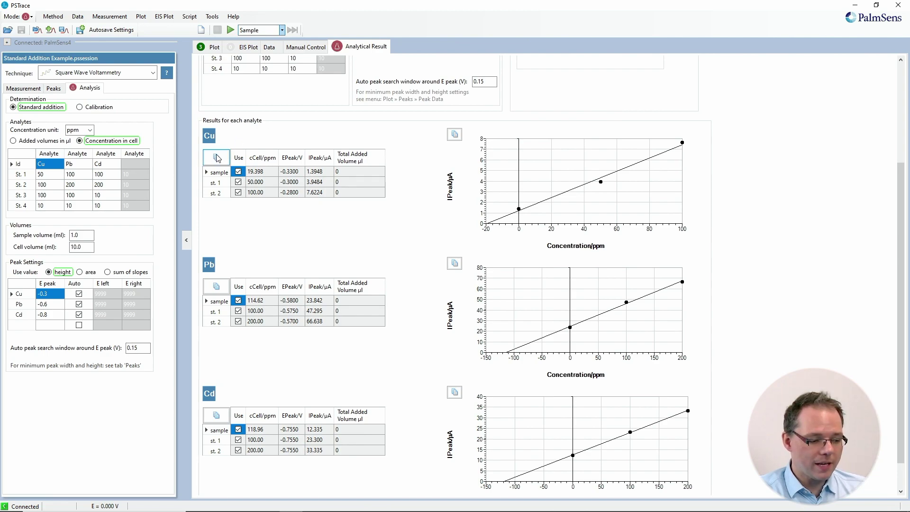
pyautogui.scroll(3, 359, 157)
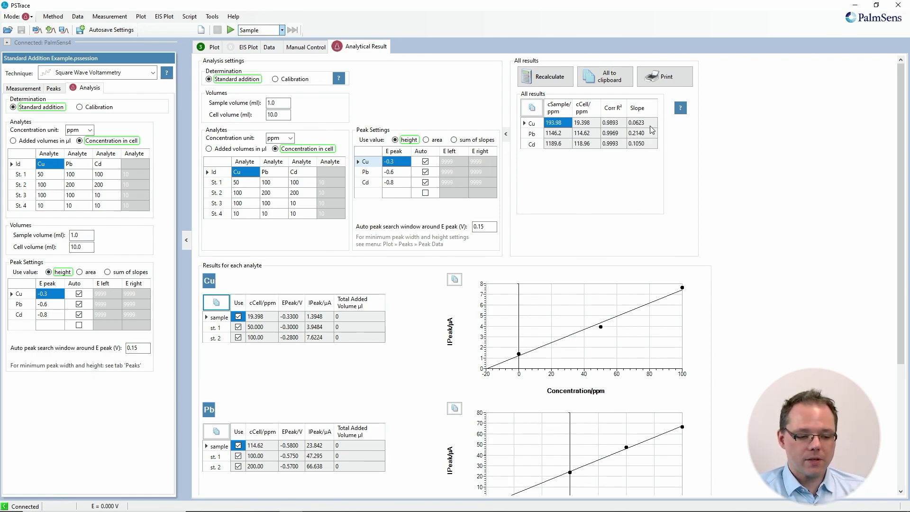
pyautogui.click(548, 78)
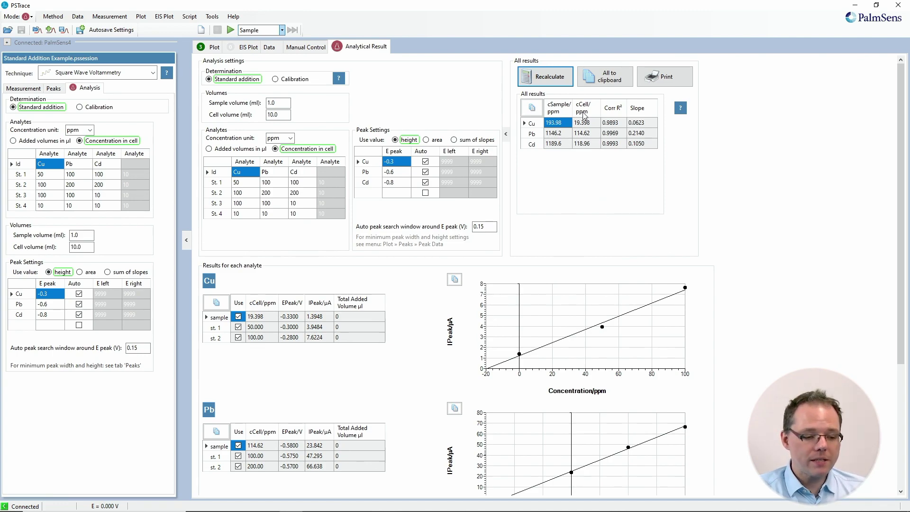
pyautogui.click(608, 87)
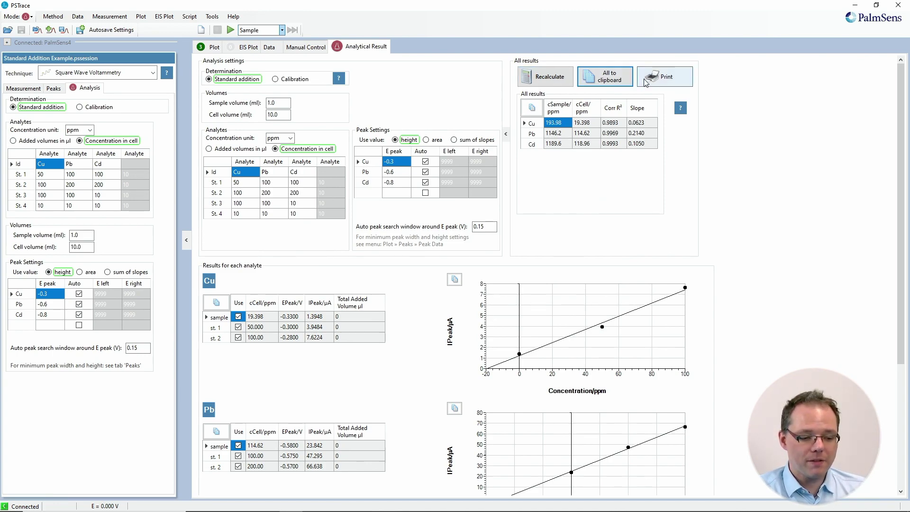
# - Open a print preview of the analytical results report and maximize it
pyautogui.click(663, 80)
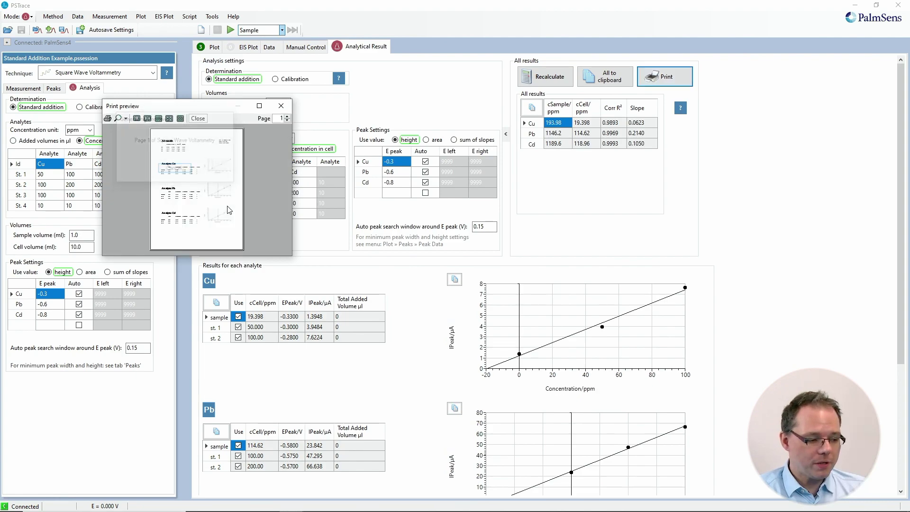
pyautogui.rightClick(257, 110)
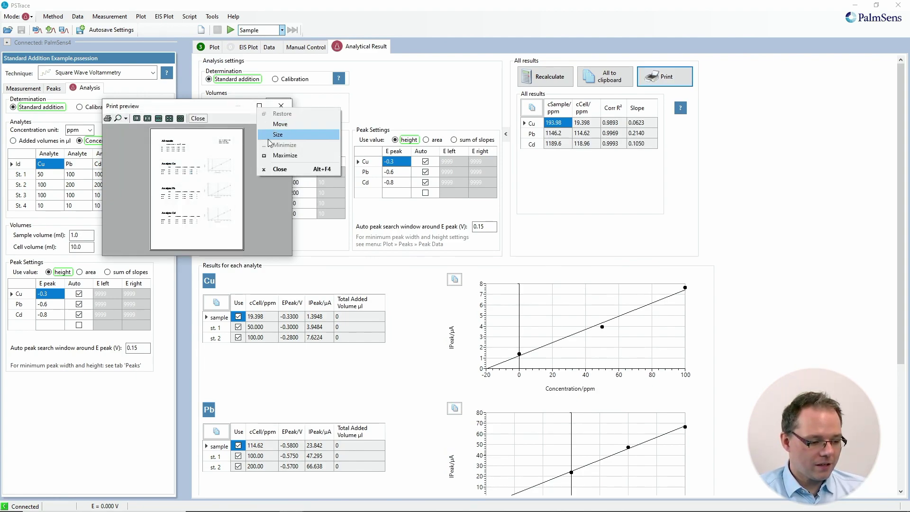
pyautogui.click(285, 155)
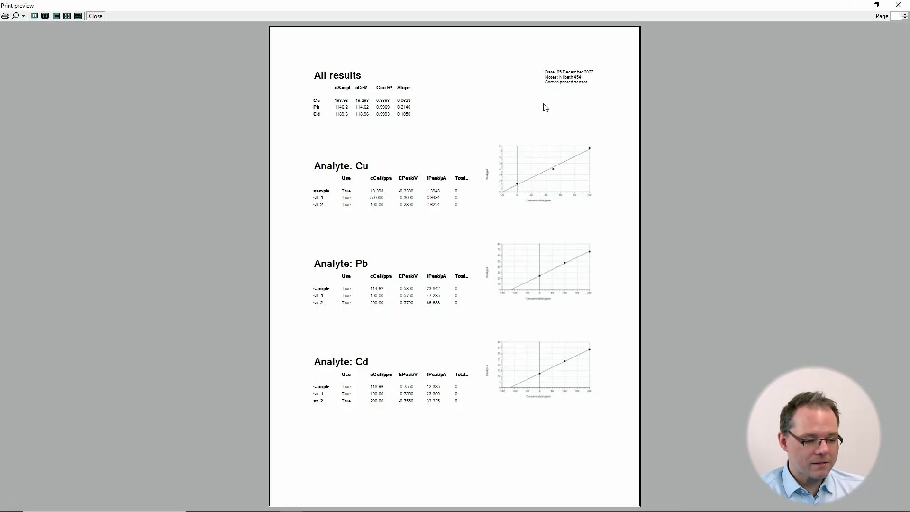